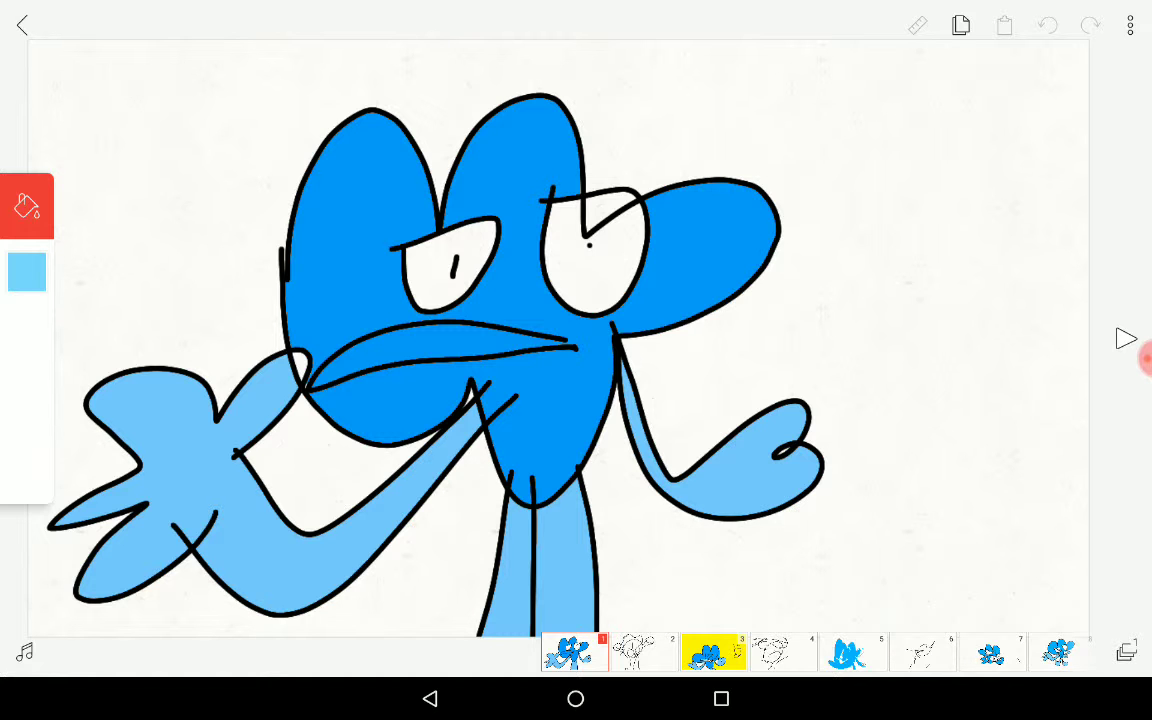
# Step through frames 2–7, from the rough sketches to the outlined blue character
pyautogui.click(633, 653)
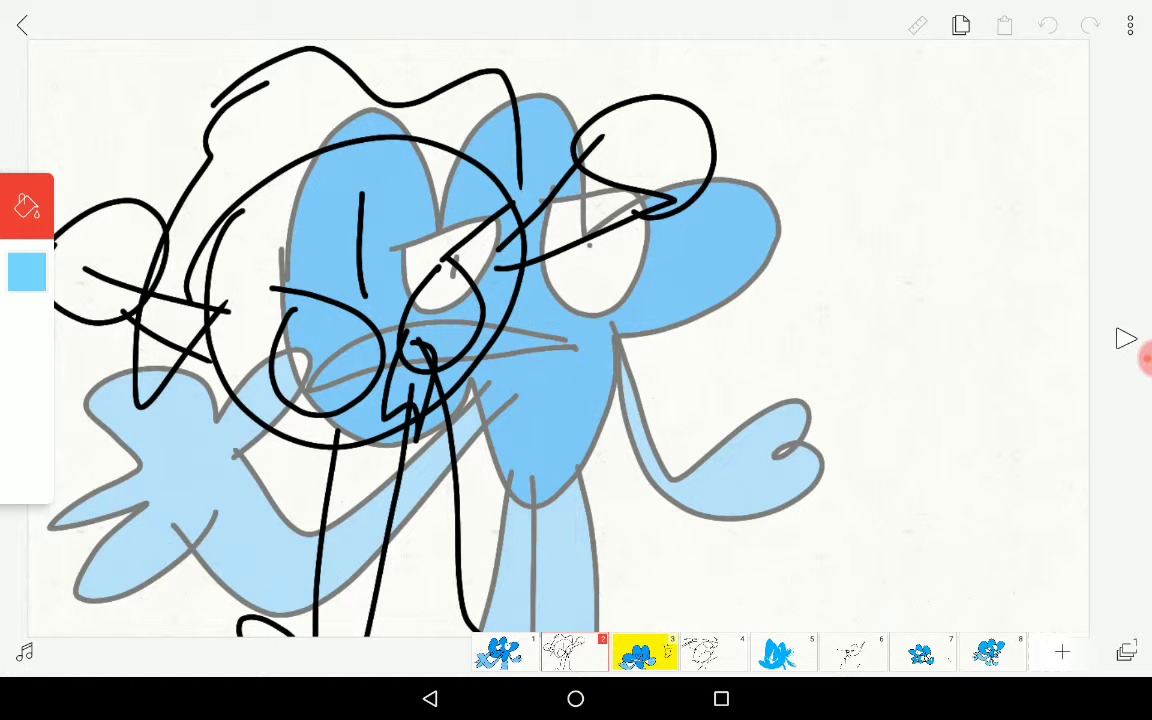
pyautogui.click(642, 653)
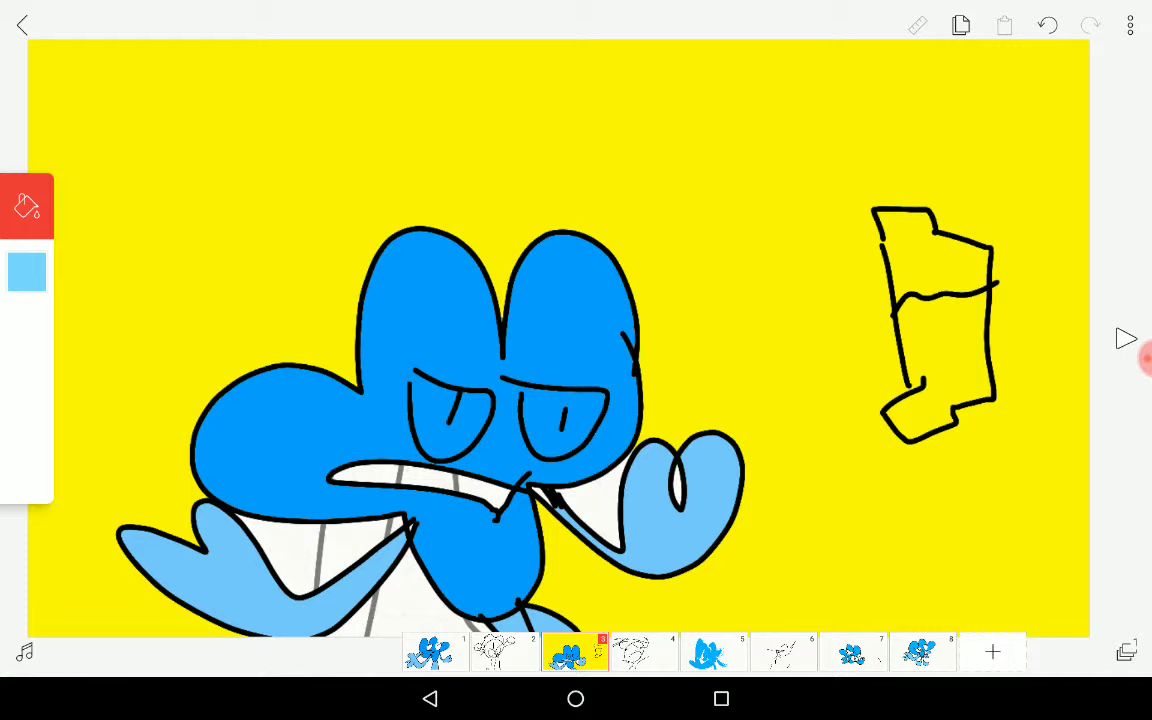
pyautogui.click(633, 653)
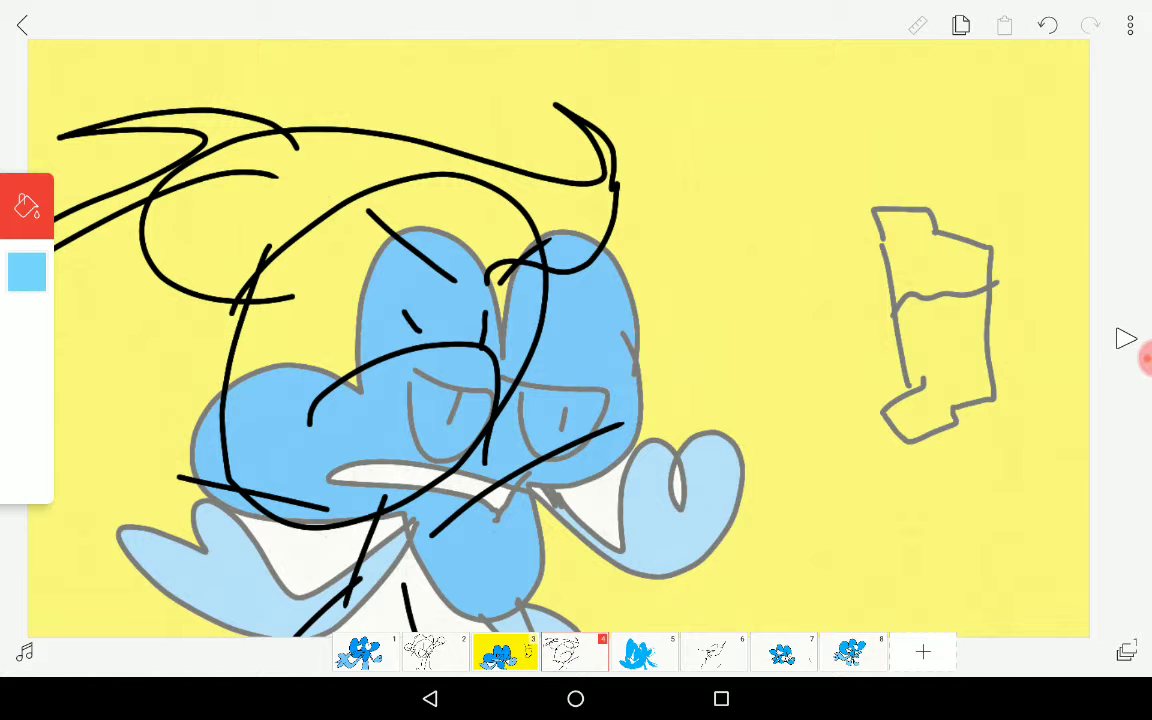
pyautogui.click(639, 653)
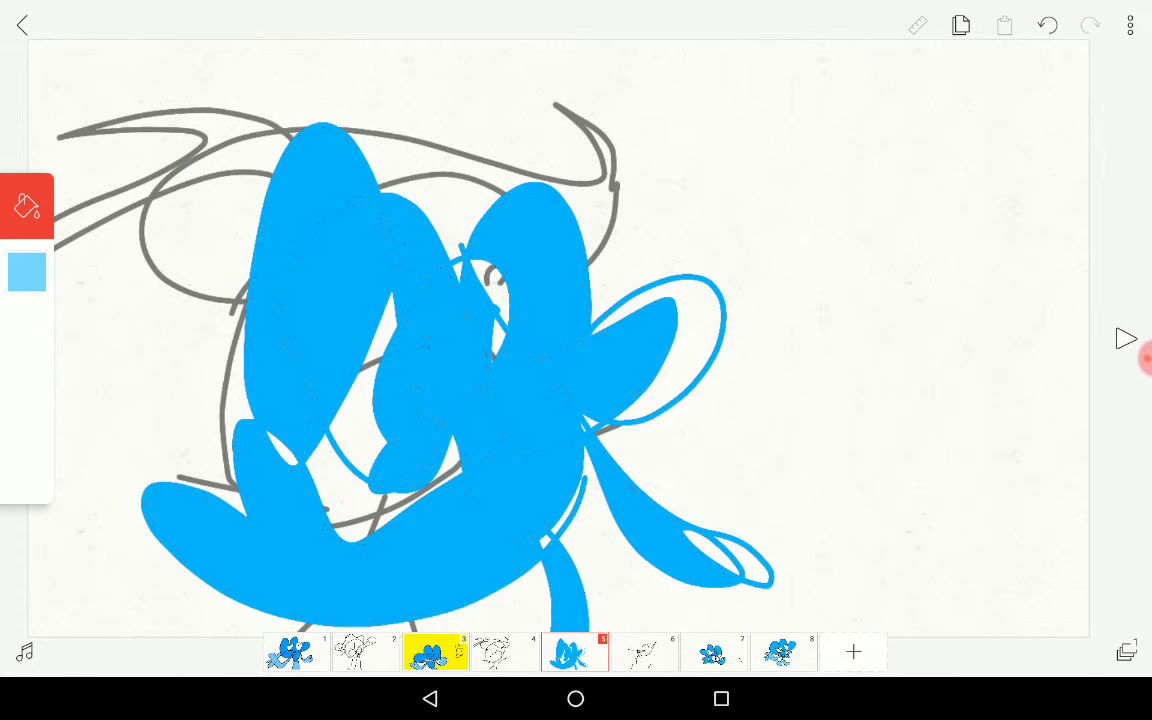
pyautogui.click(639, 653)
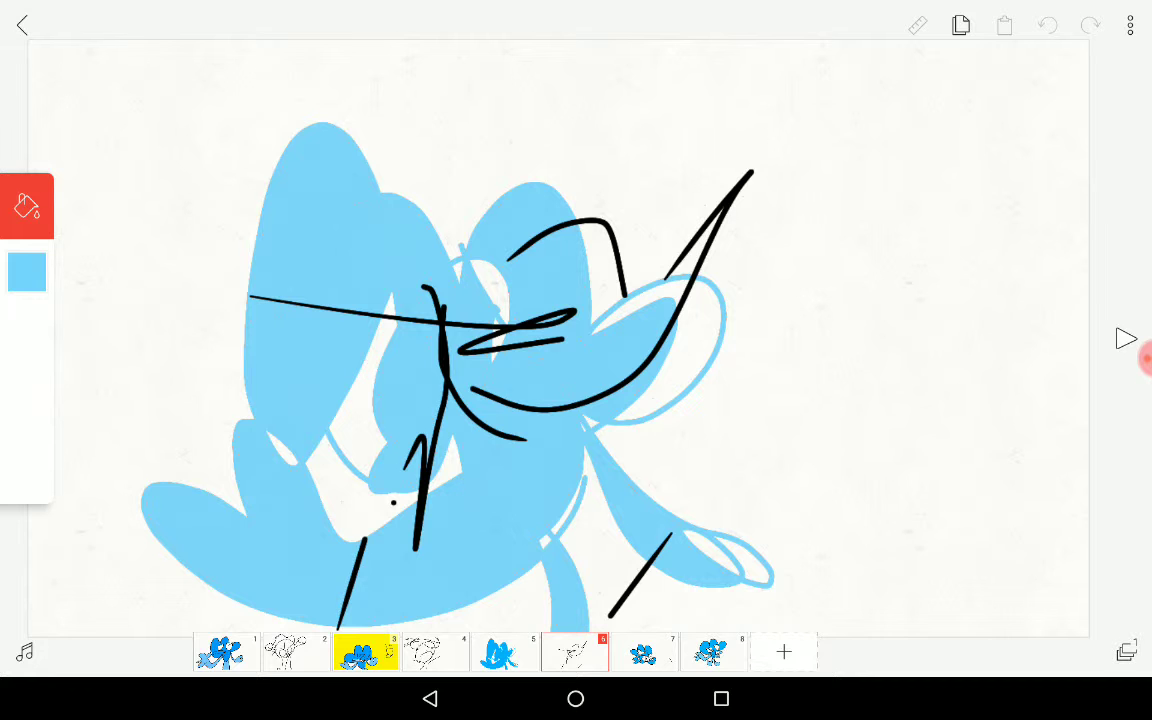
pyautogui.click(639, 653)
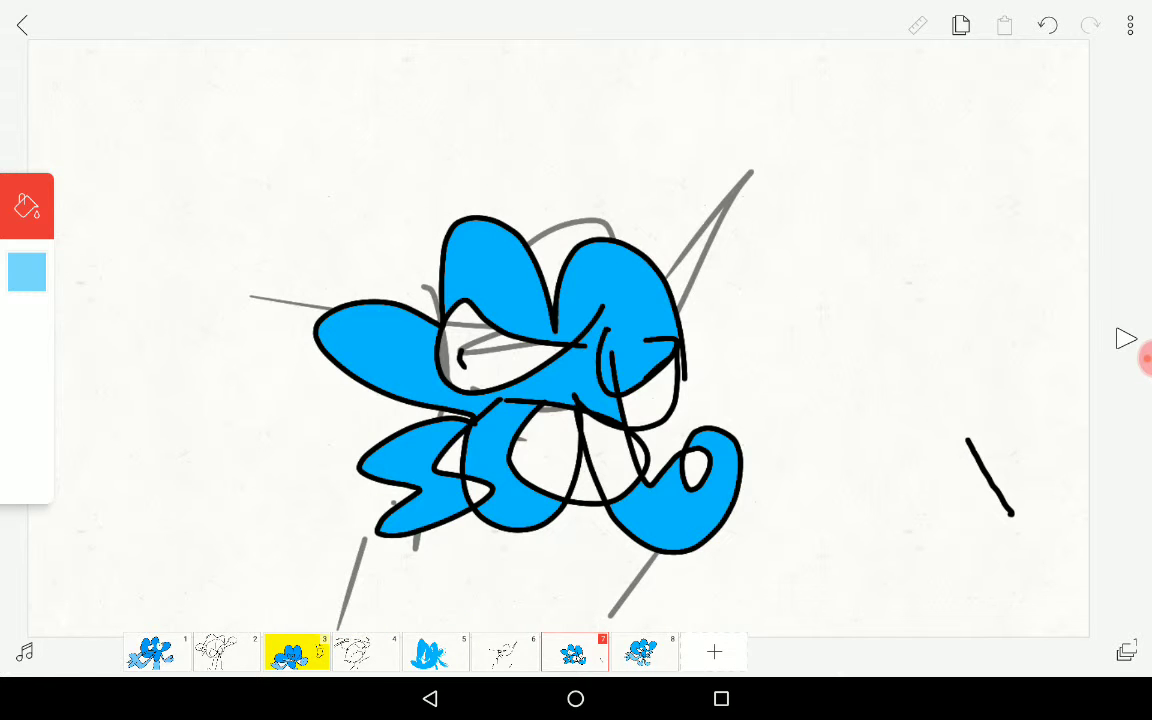
# Show frame 8, the outlined blue character's final pose over a faded sketch
pyautogui.click(639, 653)
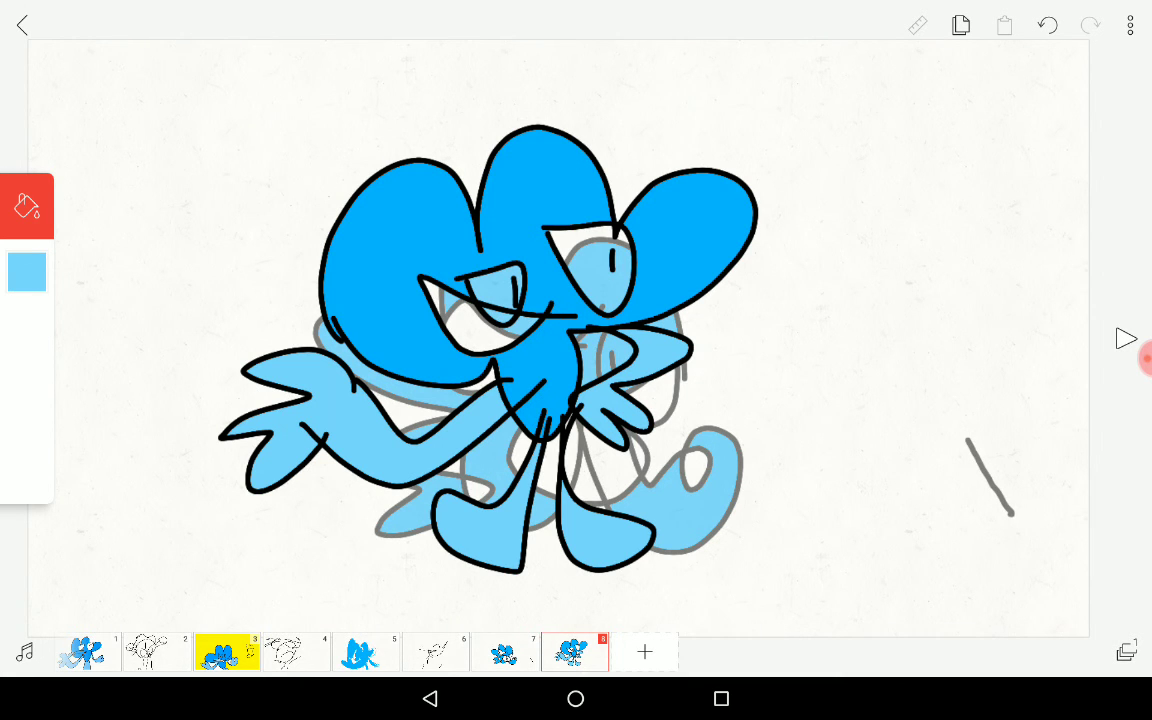
pyautogui.click(1143, 357)
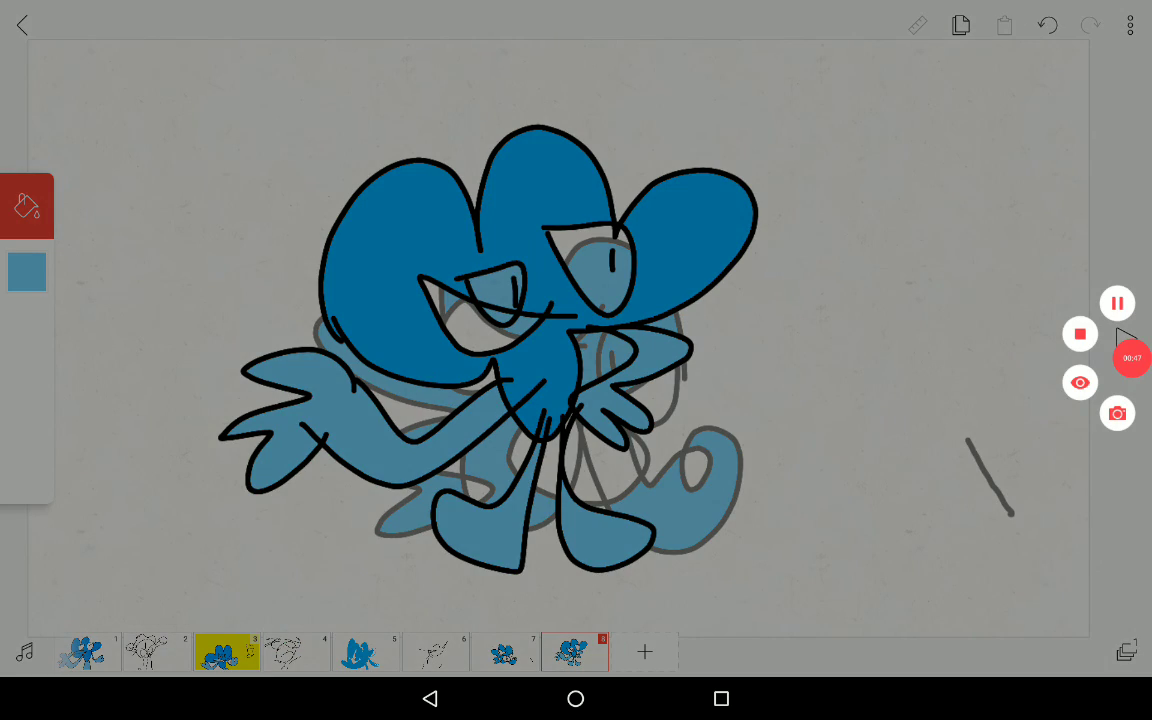